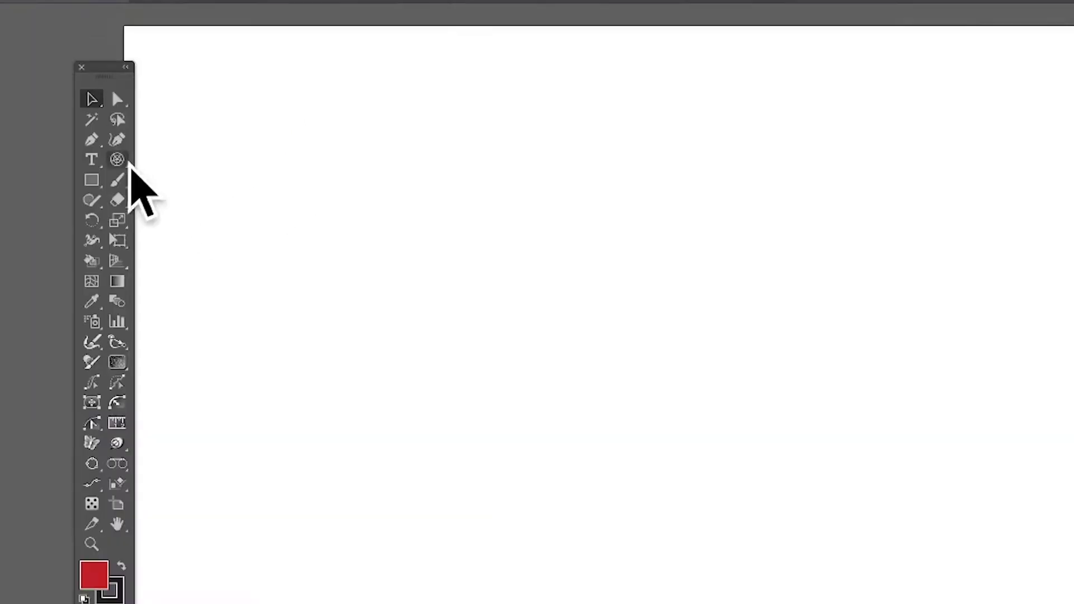
Pick the Polar Grid Tool and bring up its options dialog on the artboard
left_click(117, 160)
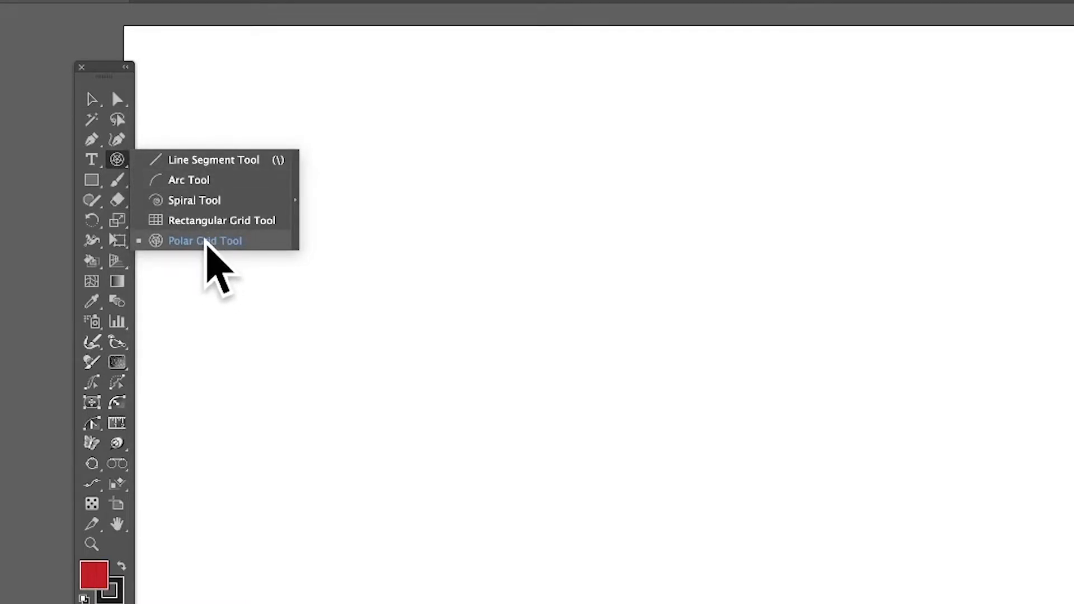
left_click(208, 244)
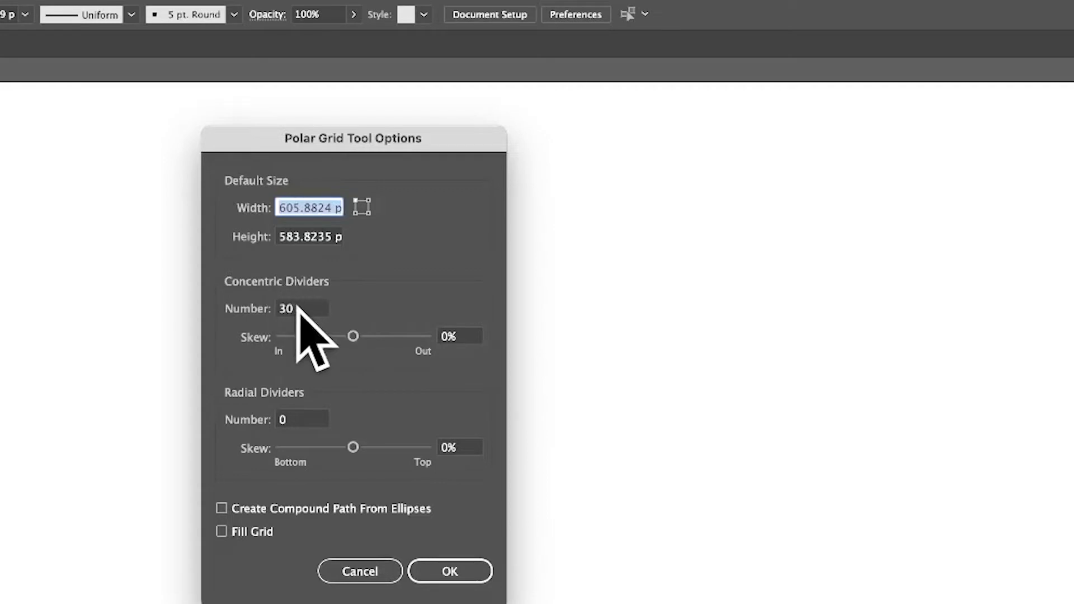
Set 30 concentric dividers and 0 radial dividers in Polar Grid Tool Options and confirm
double_click(298, 308)
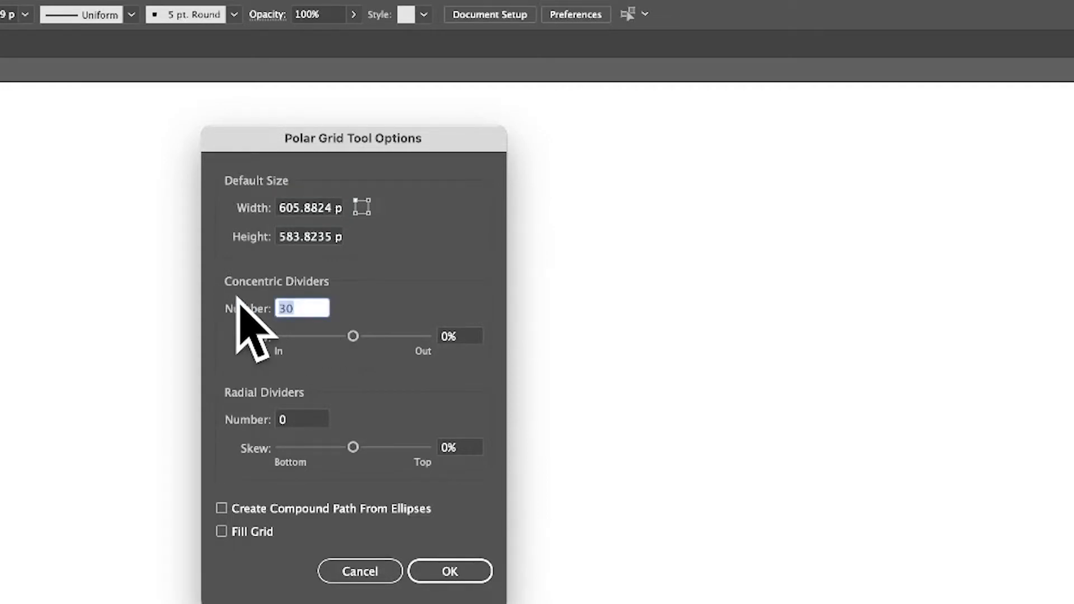
left_click(450, 572)
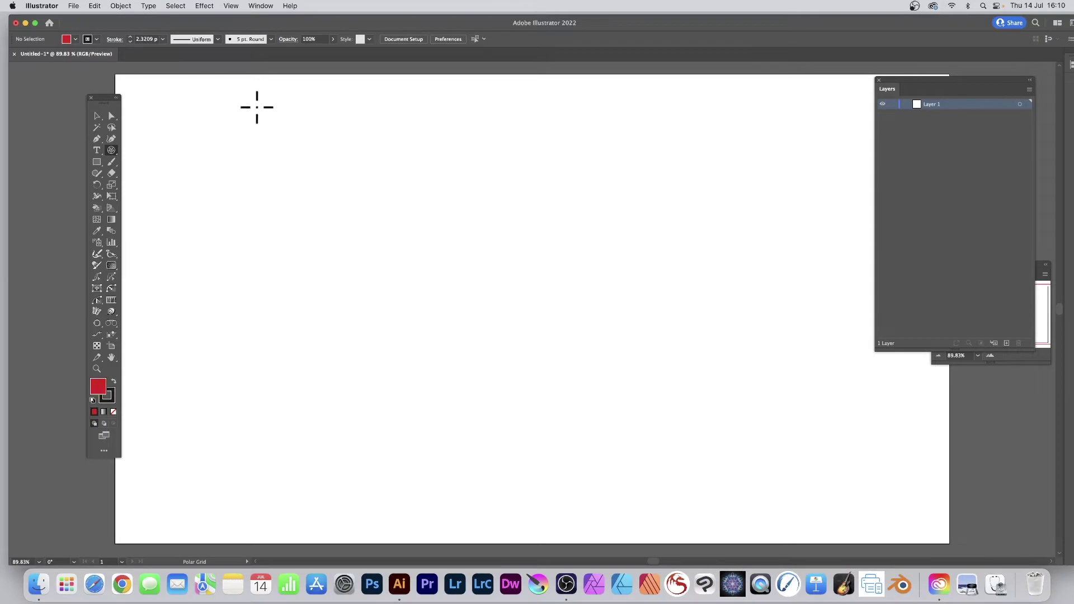
Shift-drag a large circular polar grid of concentric rings, left of centre on the artboard
left_click_drag(260, 109, 667, 487)
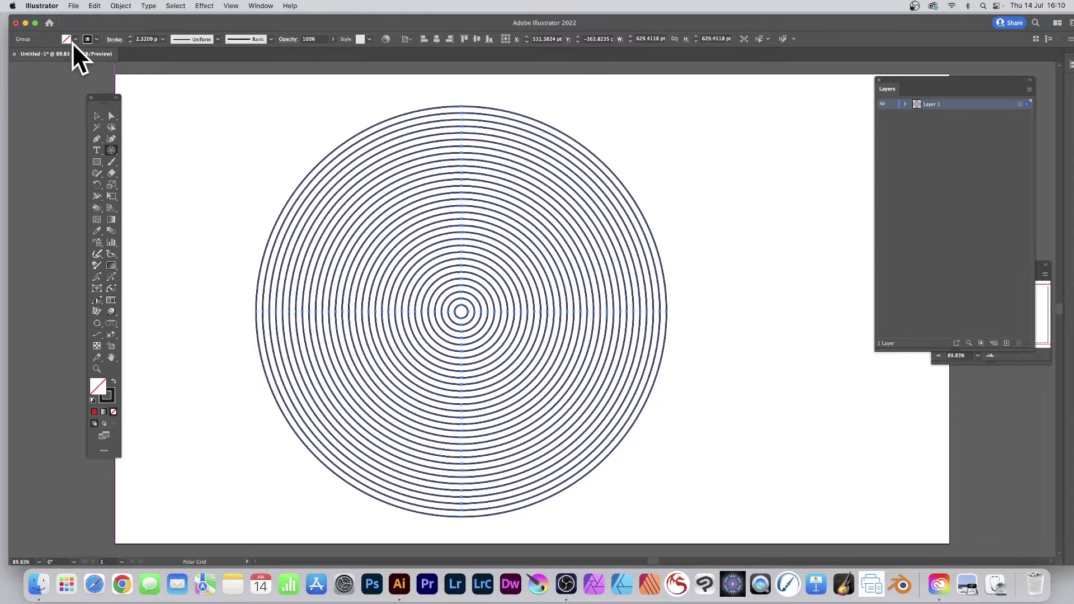
Switch to the Live Paint Bucket tool from the Shape Builder flyout
left_click(98, 208)
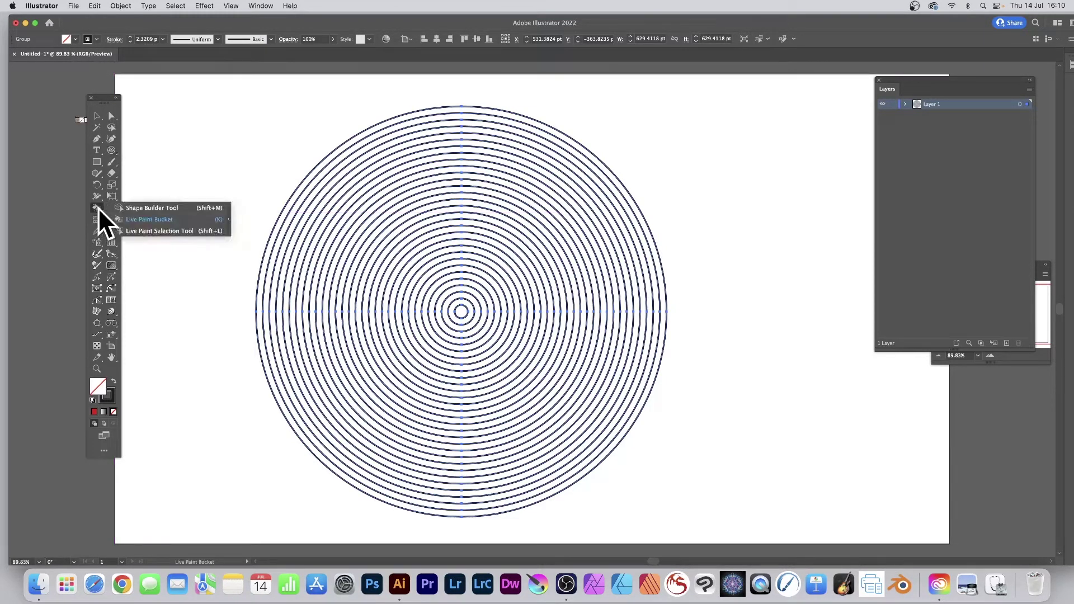
left_click(149, 220)
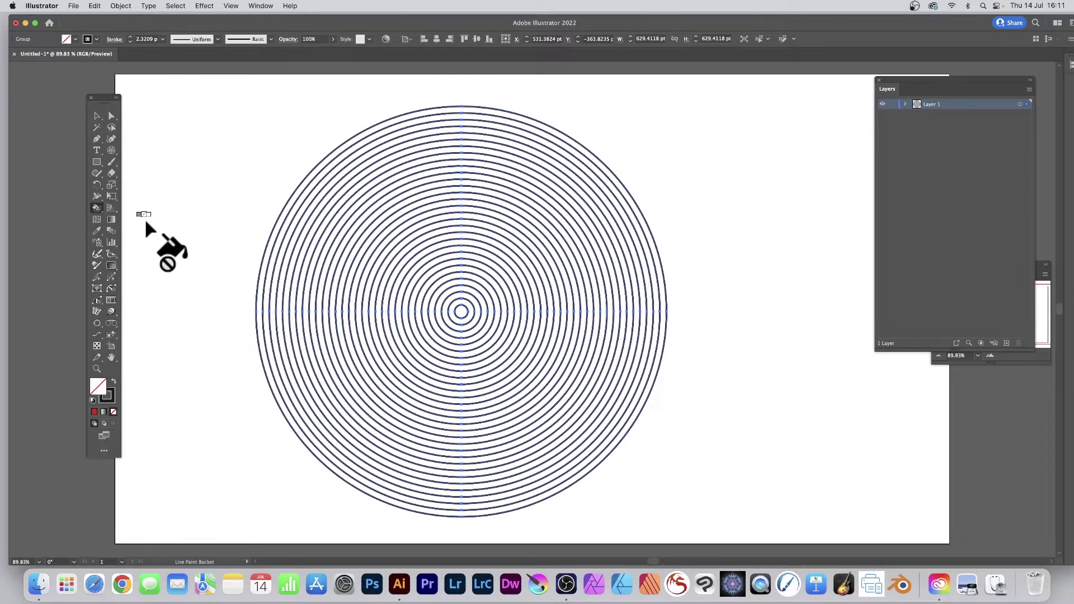
Swap fill and stroke with Shift+X so a fill colour is active for painting the rings
key("shift+x")
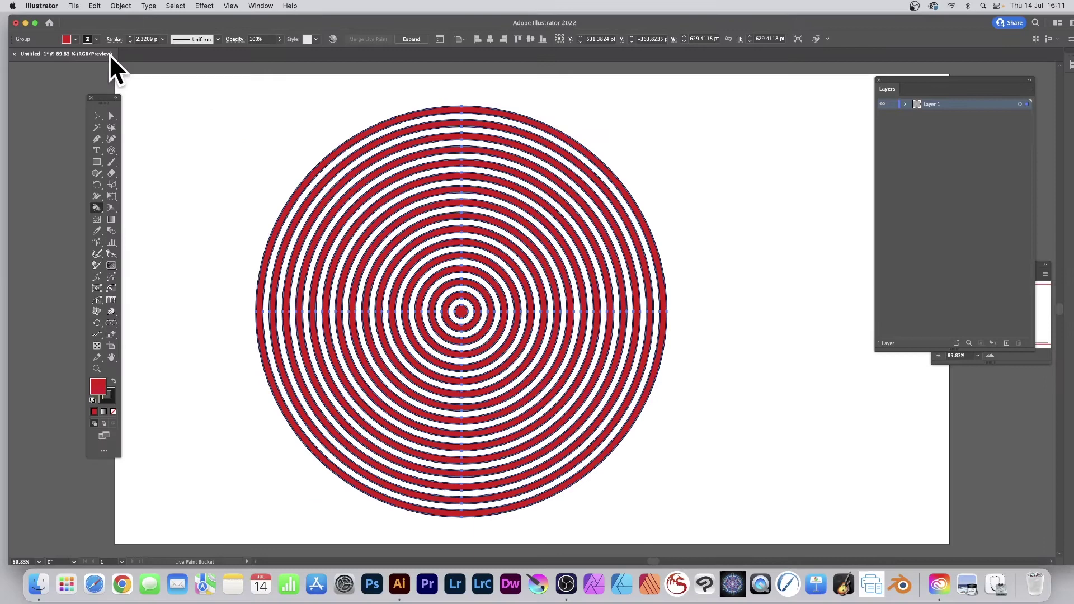
Expand the live paint rings, then select the group and nudge it up-left
left_click(411, 39)
left_click(97, 117)
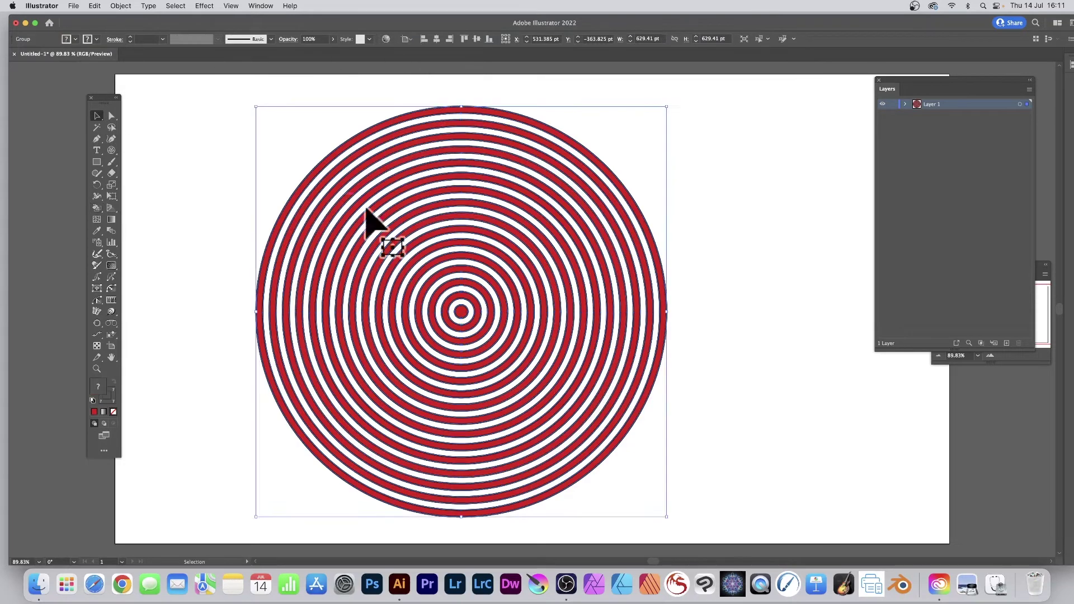
mouse_move(444, 261)
left_mouse_down()
mouse_move(420, 238)
mouse_move(433, 245)
left_mouse_up()
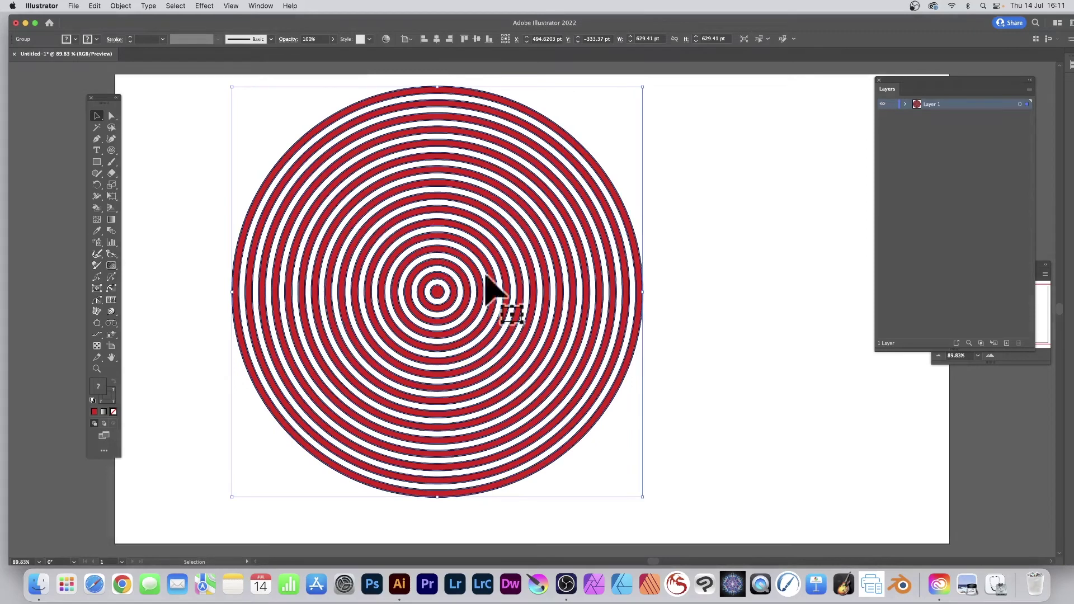
Set the rings' stroke to None to remove the dark outlines
left_click(87, 40)
left_click(12, 57)
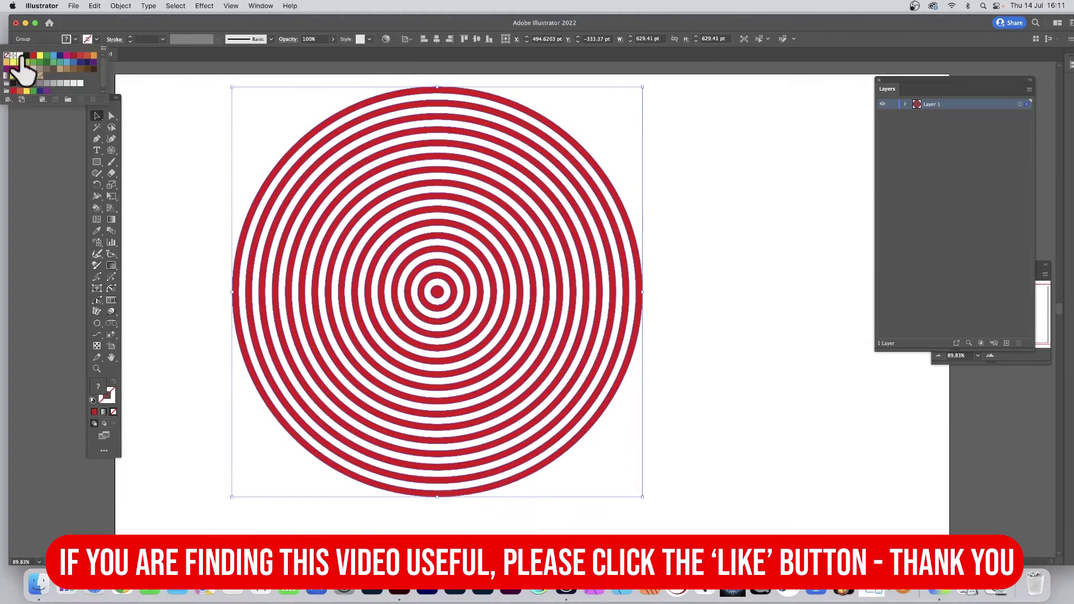
left_click(361, 67)
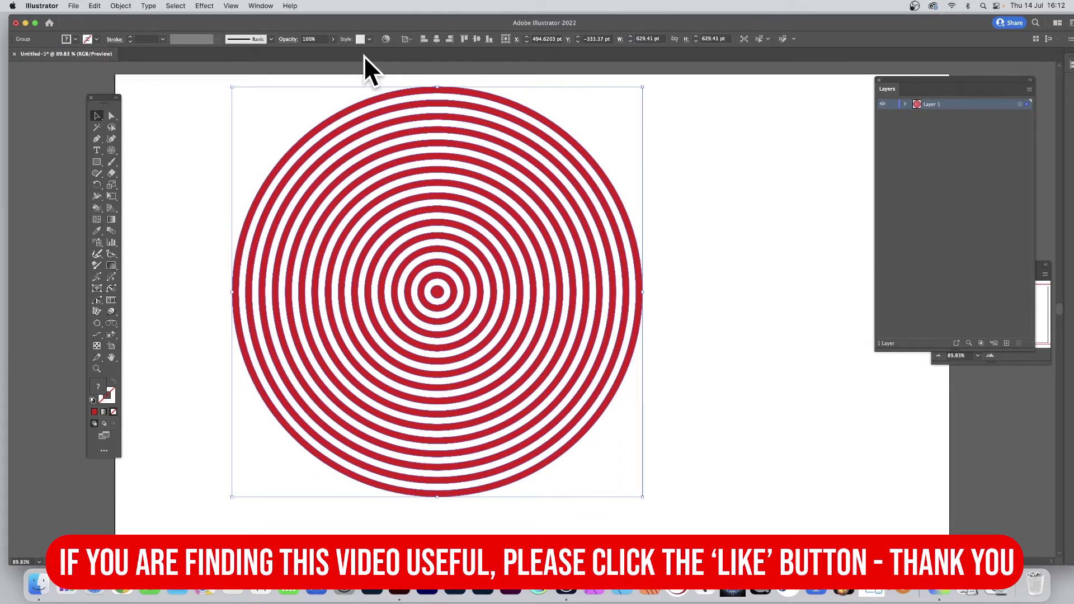